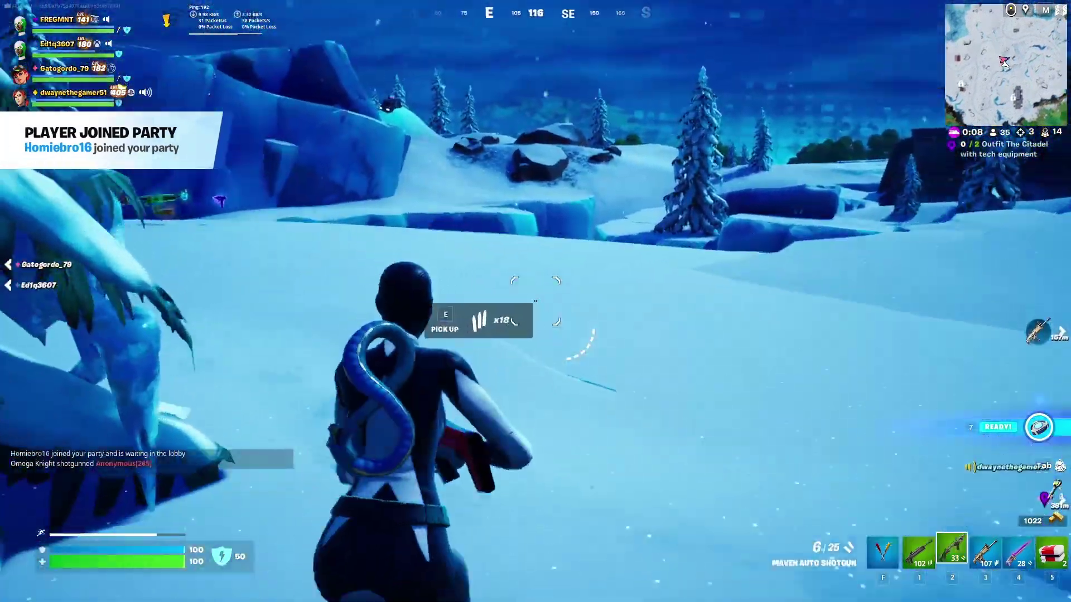
pyautogui.press('e')
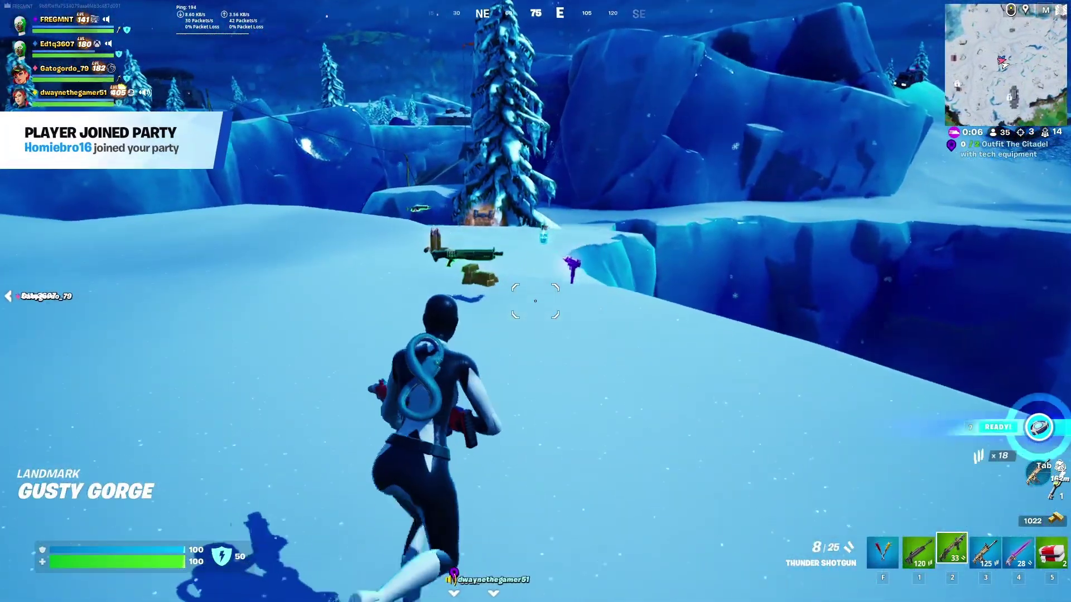
# Step: Pick up the Maven Auto Shotgun in Fortnite and run toward the tree
pyautogui.press('w')
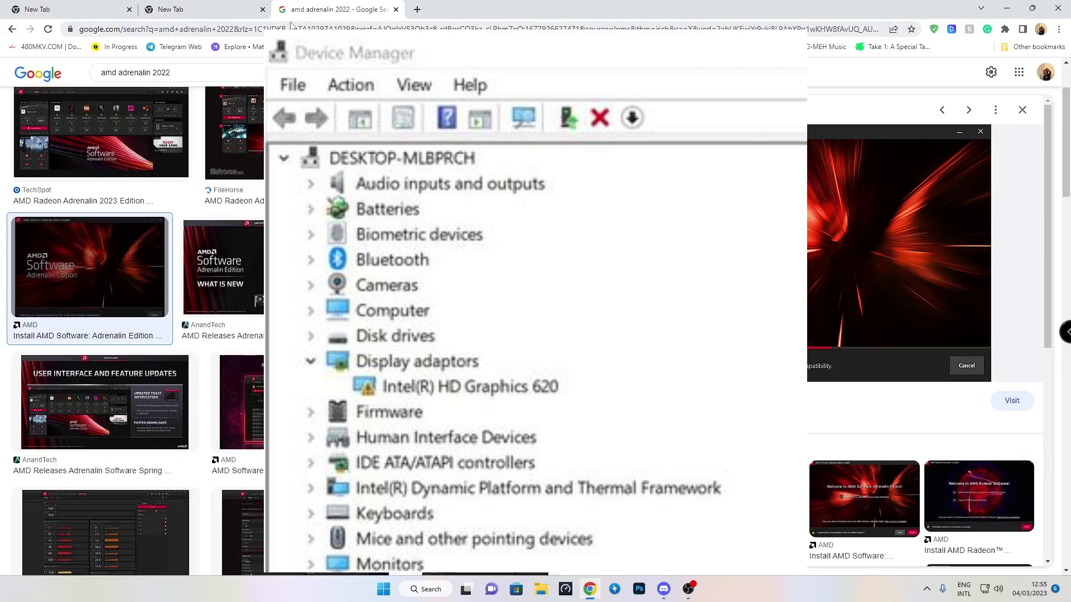
# Step: Search 'ddu download' and open the Guru3D DDU result in a new tab
pyautogui.click(115, 7)
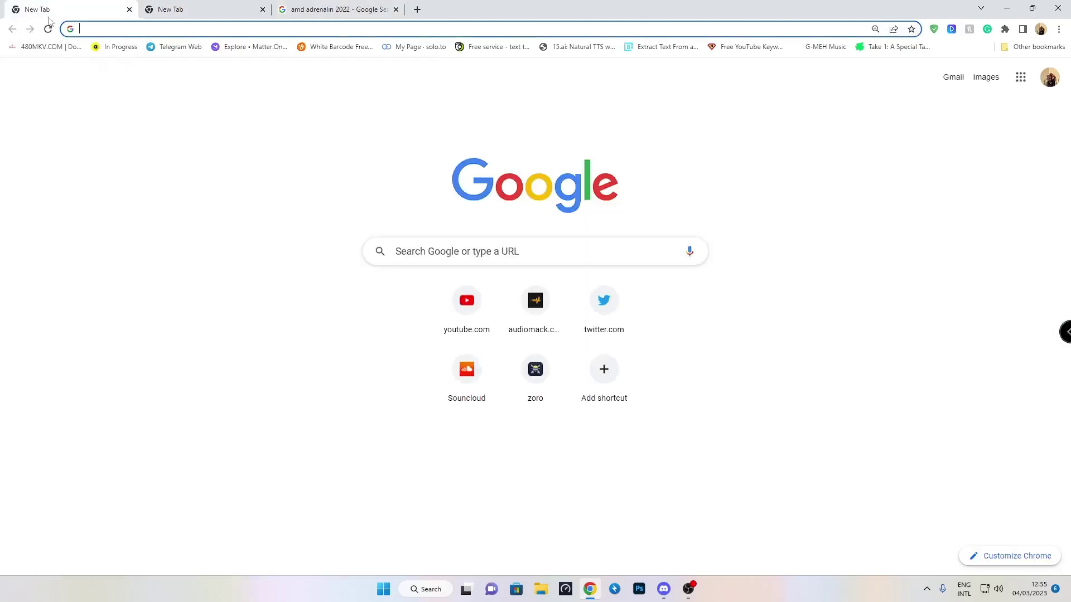
pyautogui.write('d')
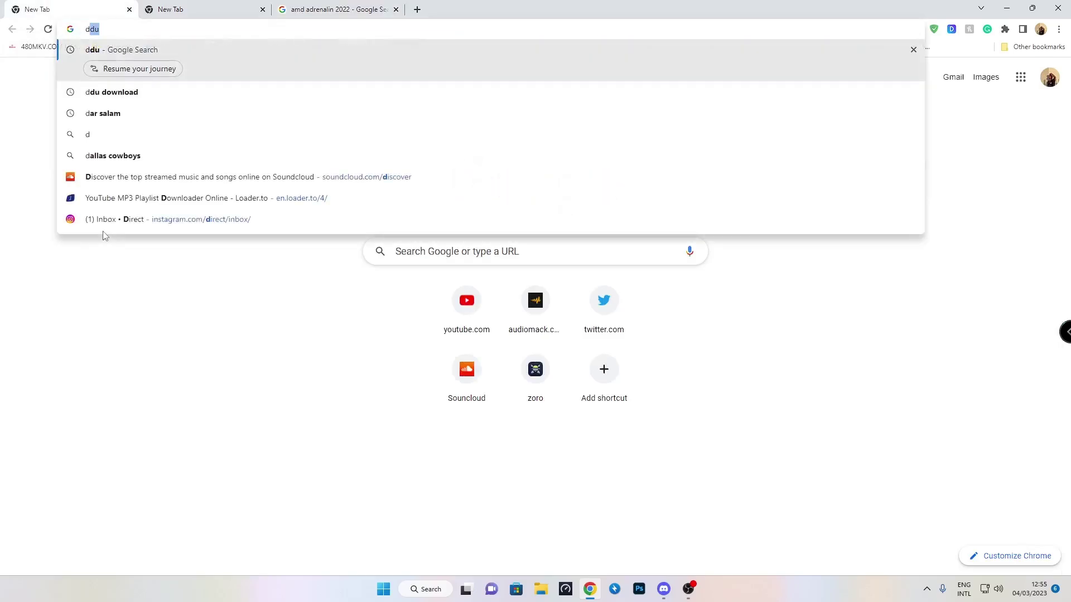
pyautogui.write('du')
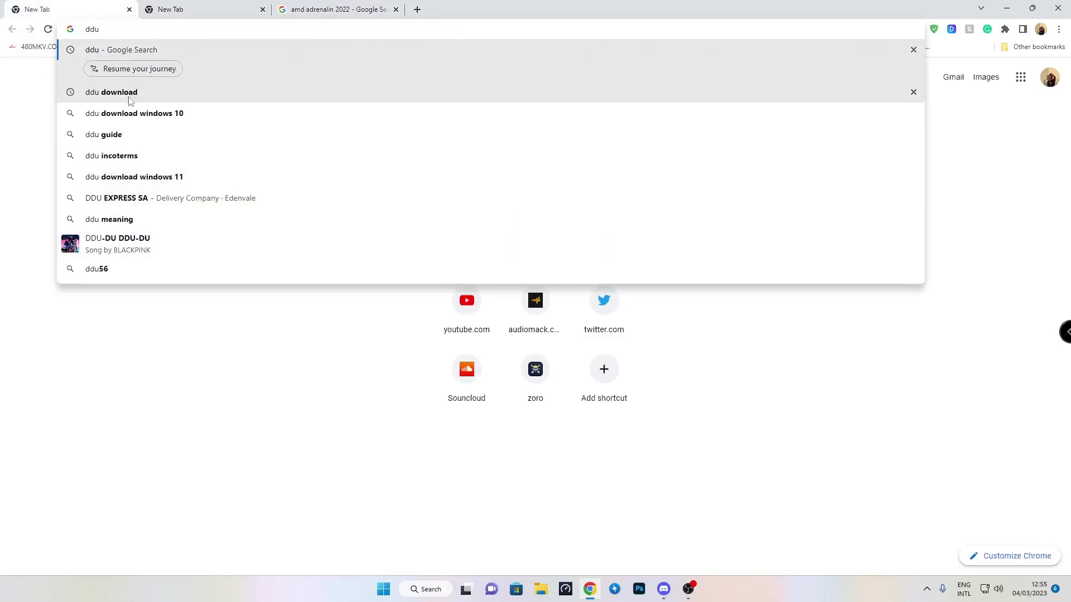
pyautogui.click(129, 96)
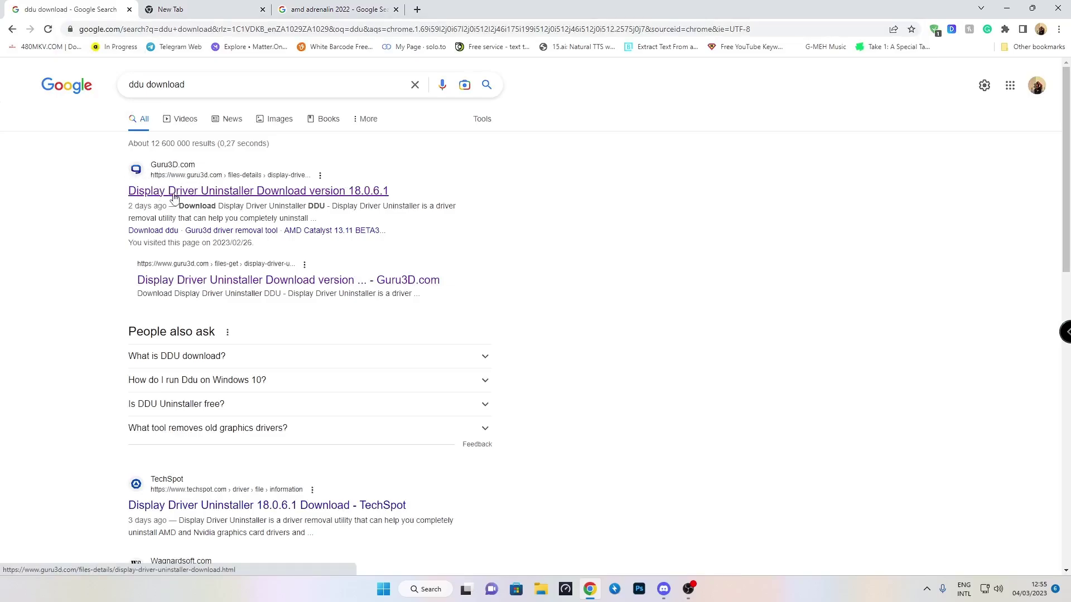
pyautogui.rightClick(173, 194)
pyautogui.click(207, 206)
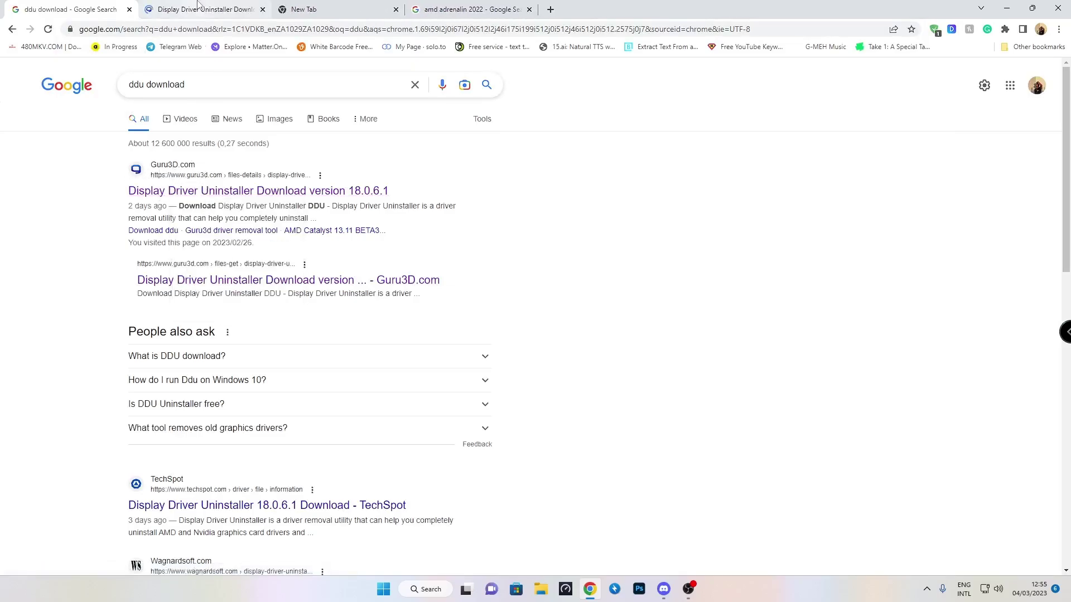
pyautogui.click(205, 9)
pyautogui.scroll(-5, 373, 167)
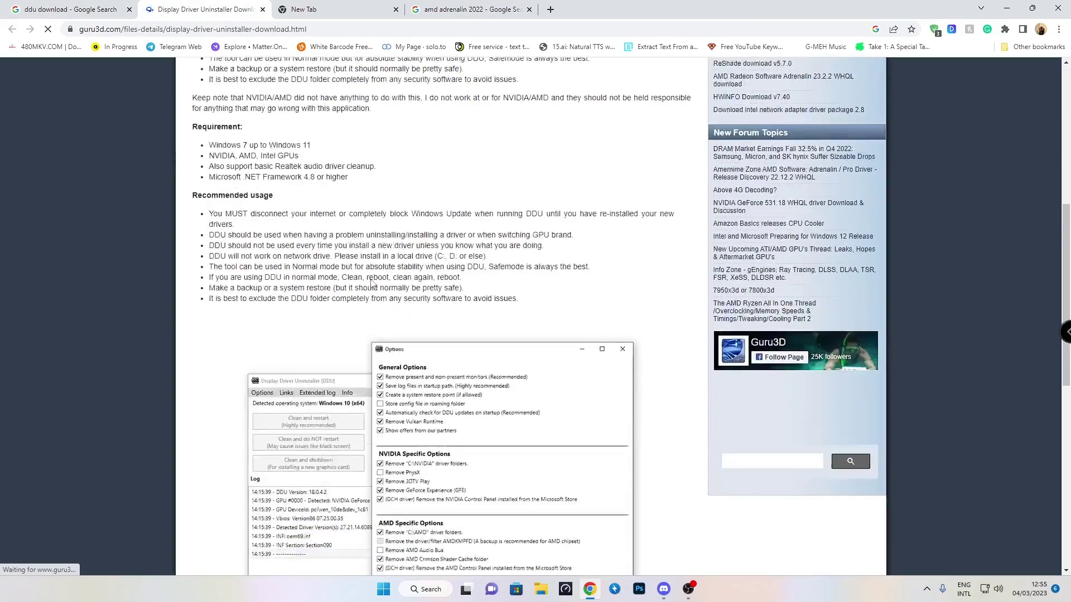
pyautogui.scroll(-5, 335, 317)
pyautogui.scroll(-3, 327, 341)
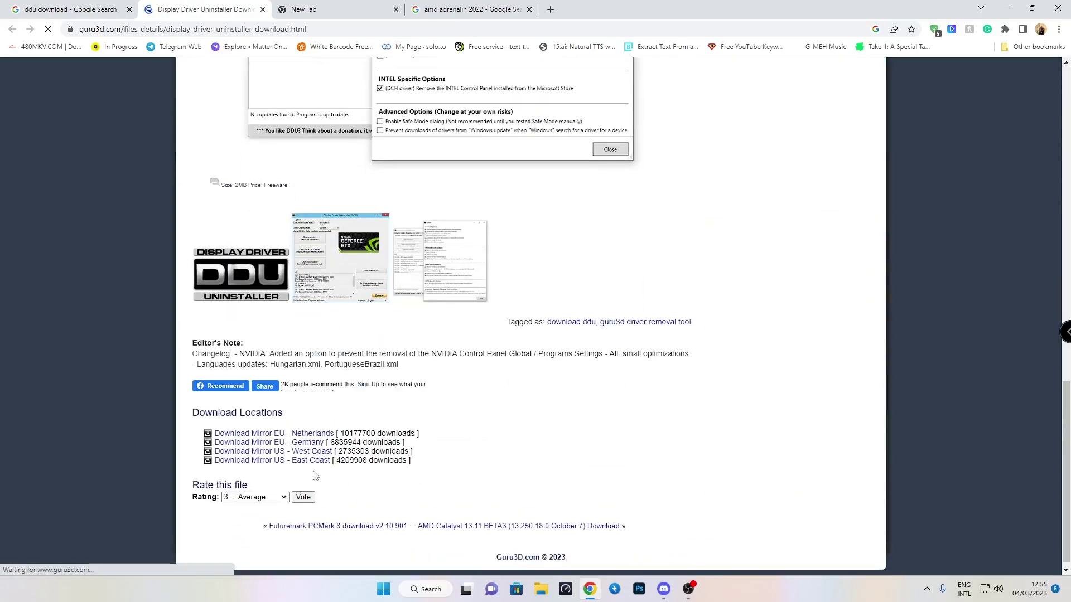
# Step: Download Display Driver Uninstaller 18.0.6.1 from the EU - Netherlands mirror and move to an empty tab
pyautogui.click(320, 436)
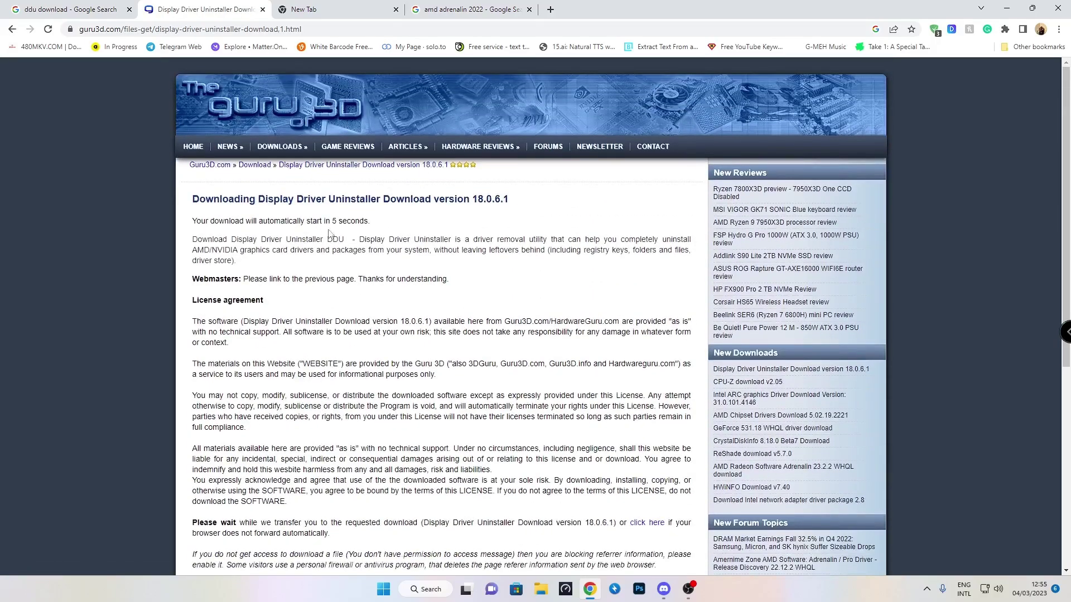
pyautogui.moveTo(323, 221); pyautogui.dragTo(411, 222)
pyautogui.click(412, 221)
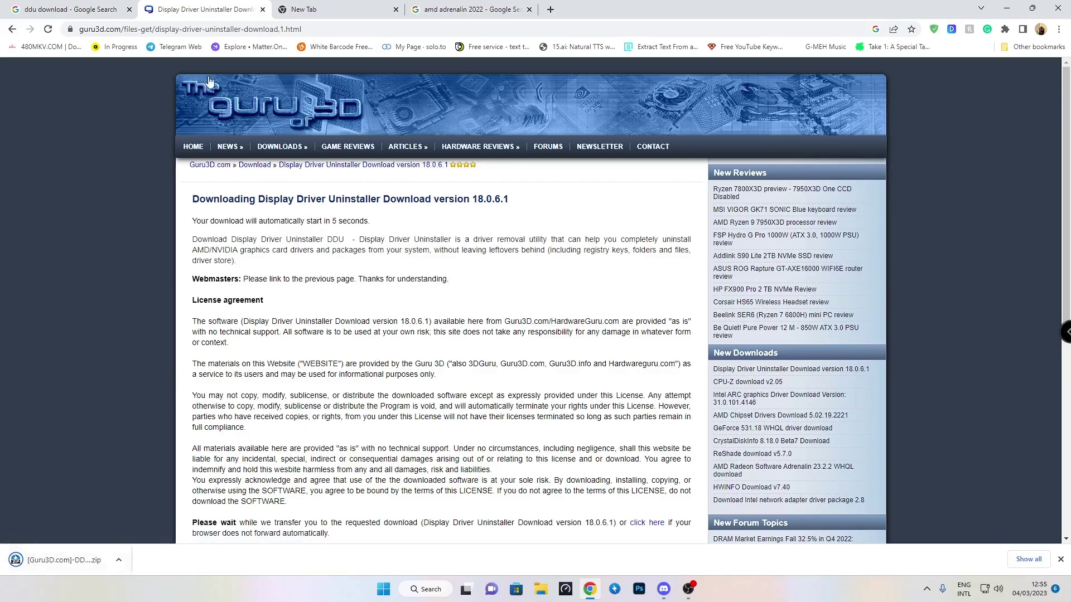
pyautogui.click(310, 8)
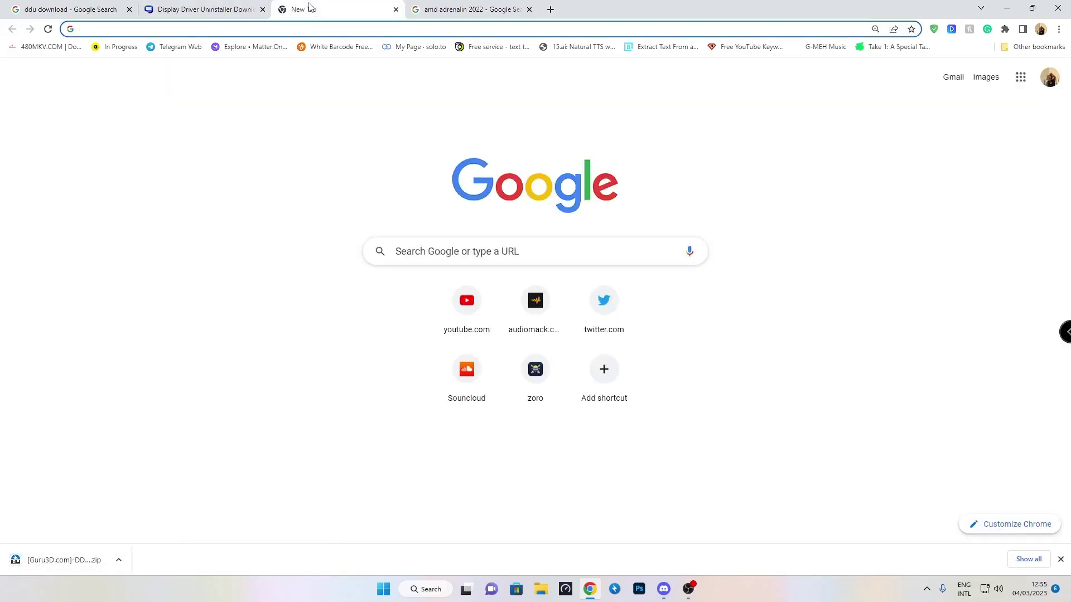
pyautogui.write('atikmdag patcher')
# Step: Search 'atikmdag patcher' and open the patcher results in new tabs
pyautogui.press('Return')
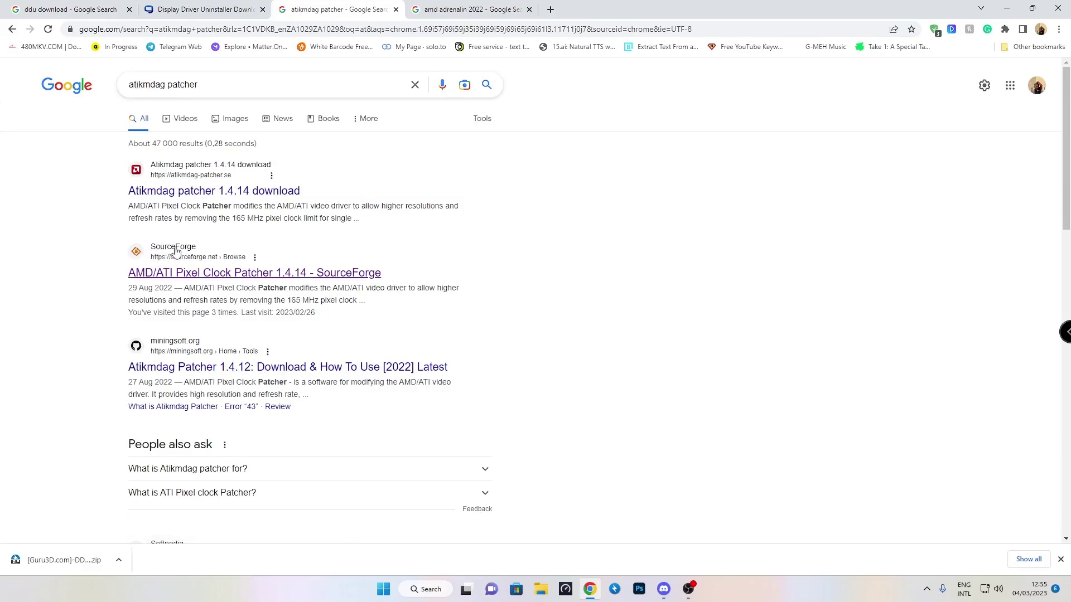
pyautogui.rightClick(201, 269)
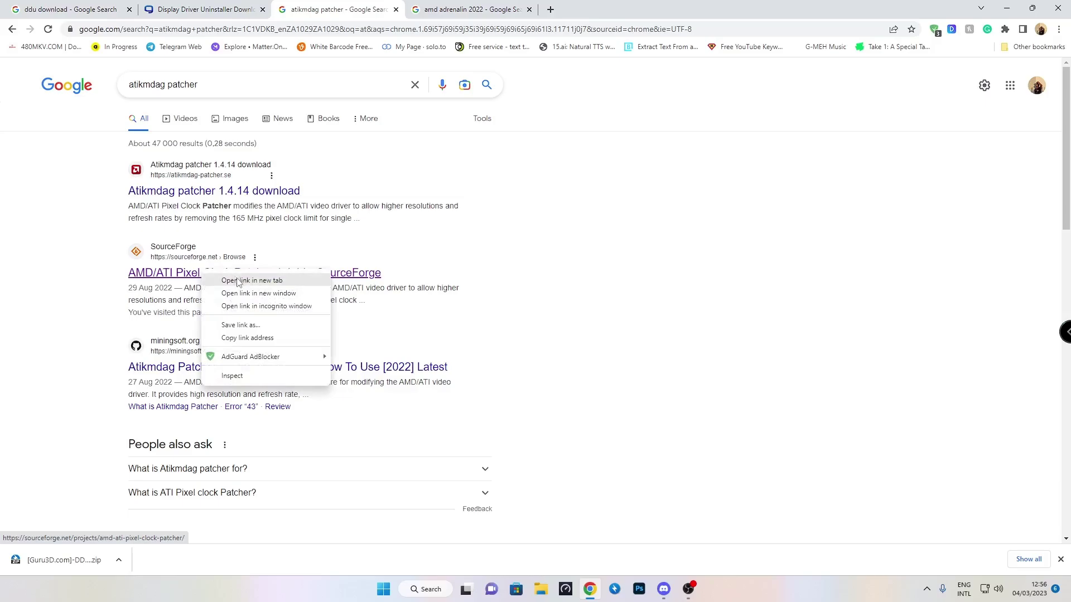
pyautogui.click(242, 192)
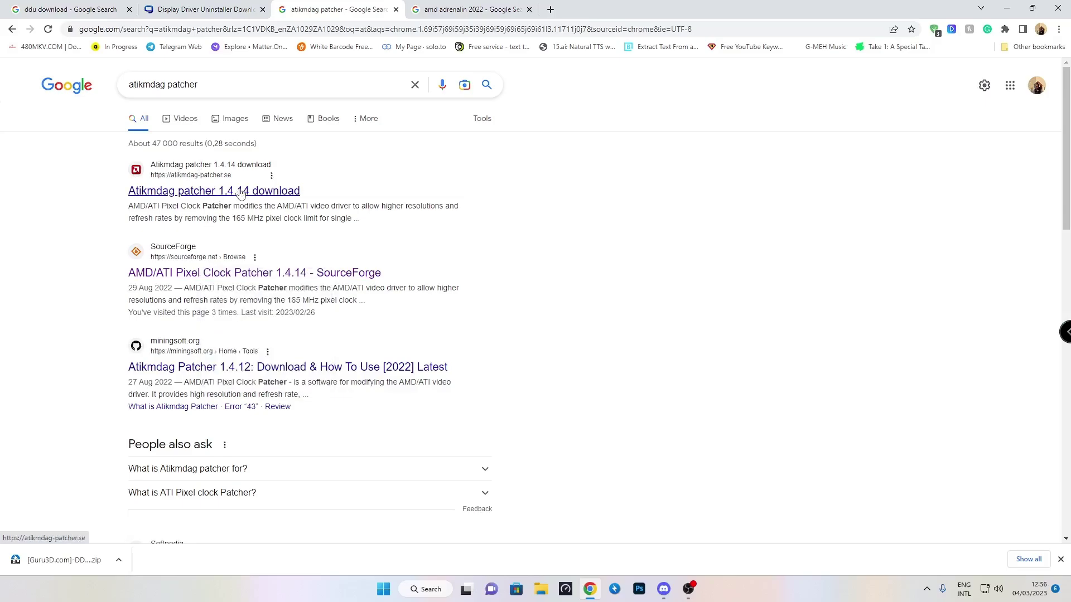
pyautogui.rightClick(240, 193)
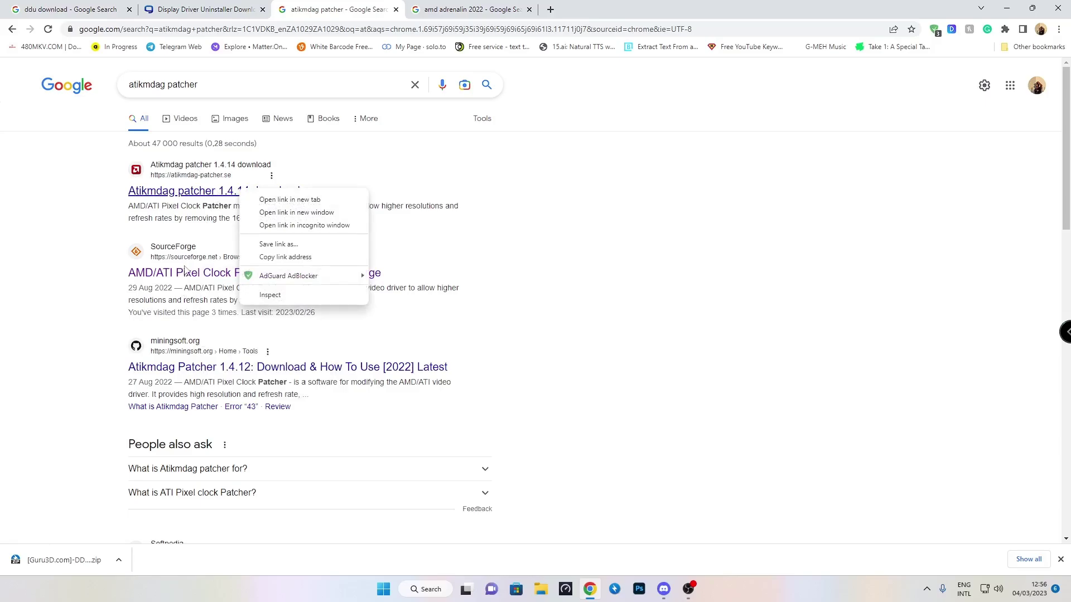
pyautogui.rightClick(199, 276)
pyautogui.click(251, 287)
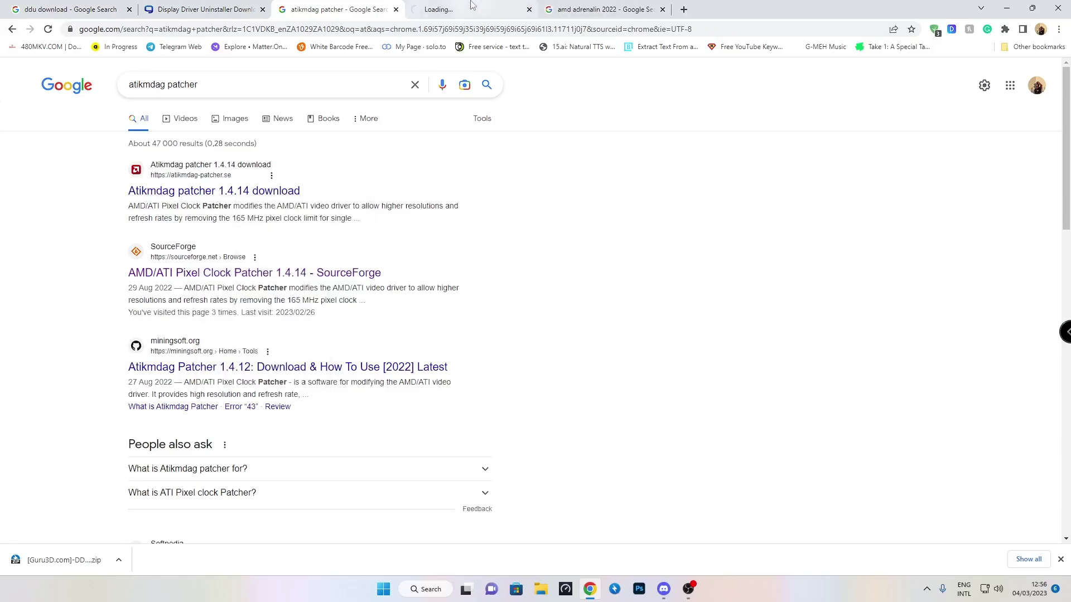
# Step: Download the AMD/ATI Pixel Clock Patcher 1.4.14 zip from SourceForge
pyautogui.click(471, 7)
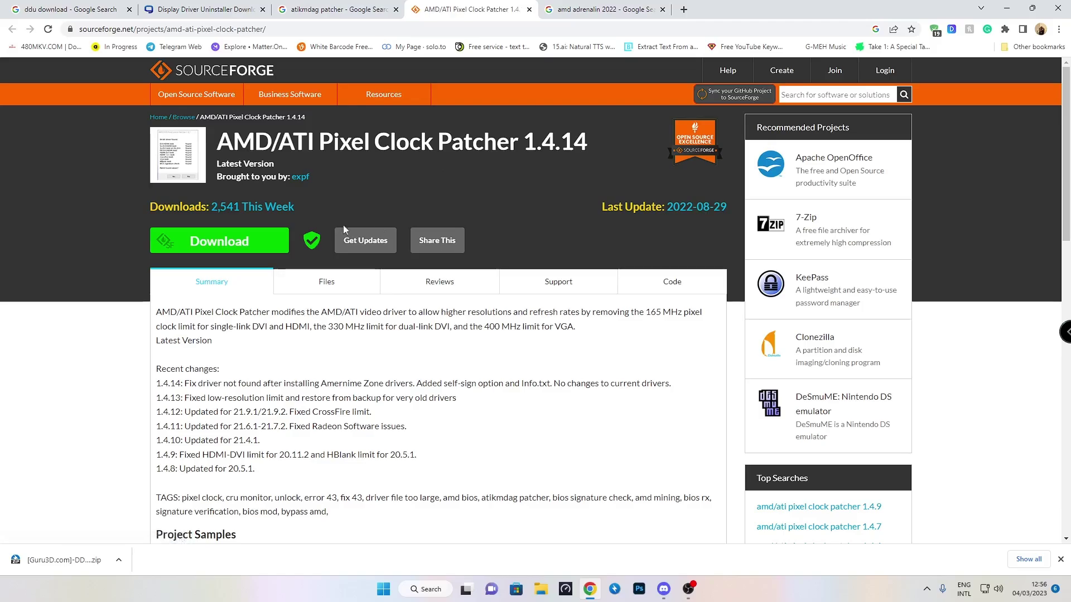
pyautogui.click(239, 243)
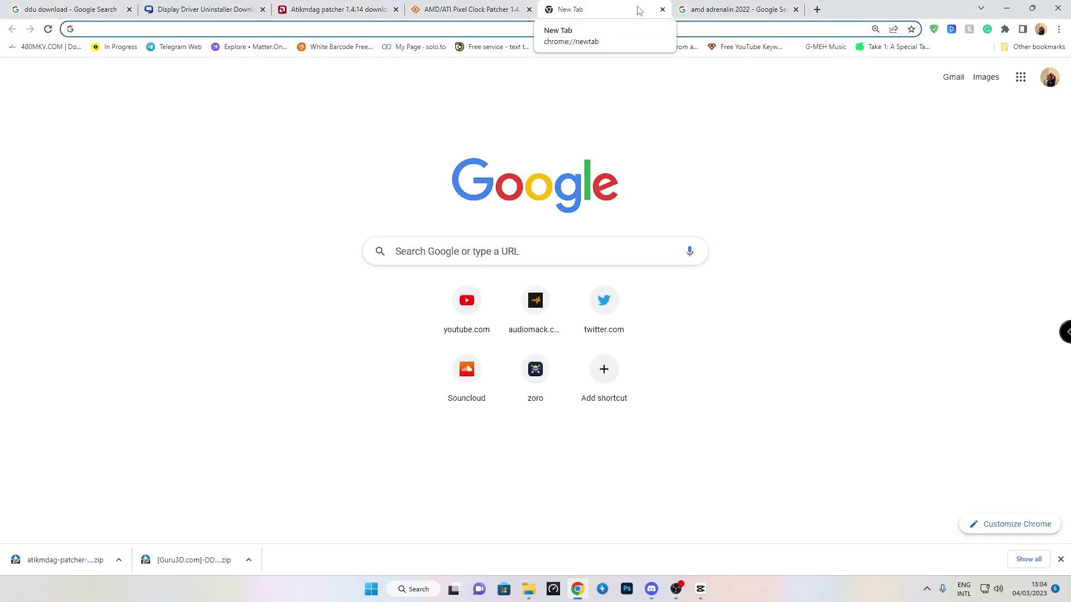
pyautogui.write('amd')
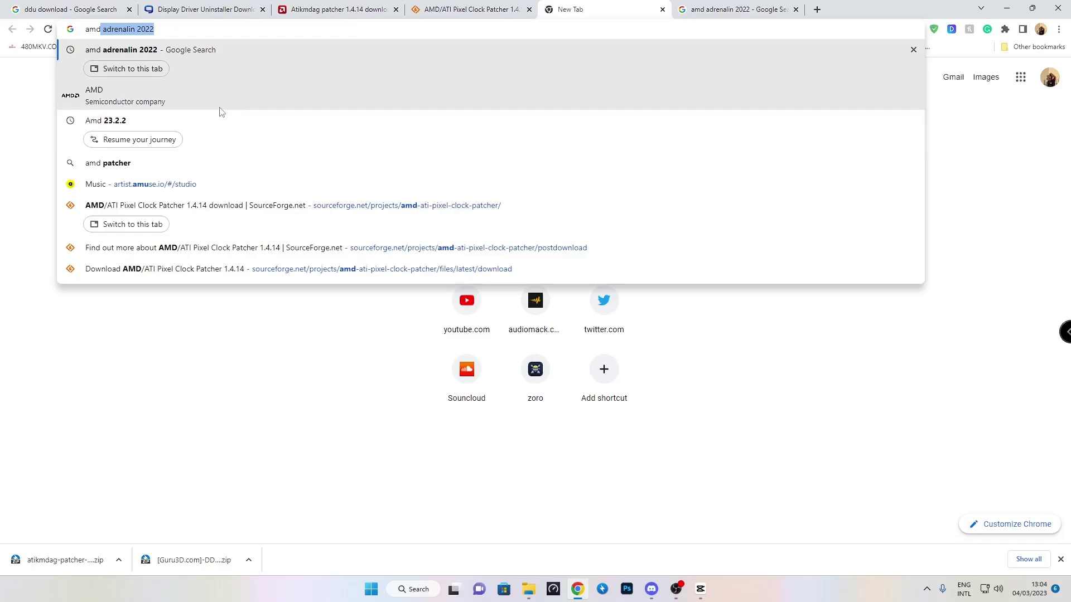
# Step: Search for the AMD 23.2.2 driver and open the Adrenalin 23.2.2 release notes in a new tab
pyautogui.click(194, 123)
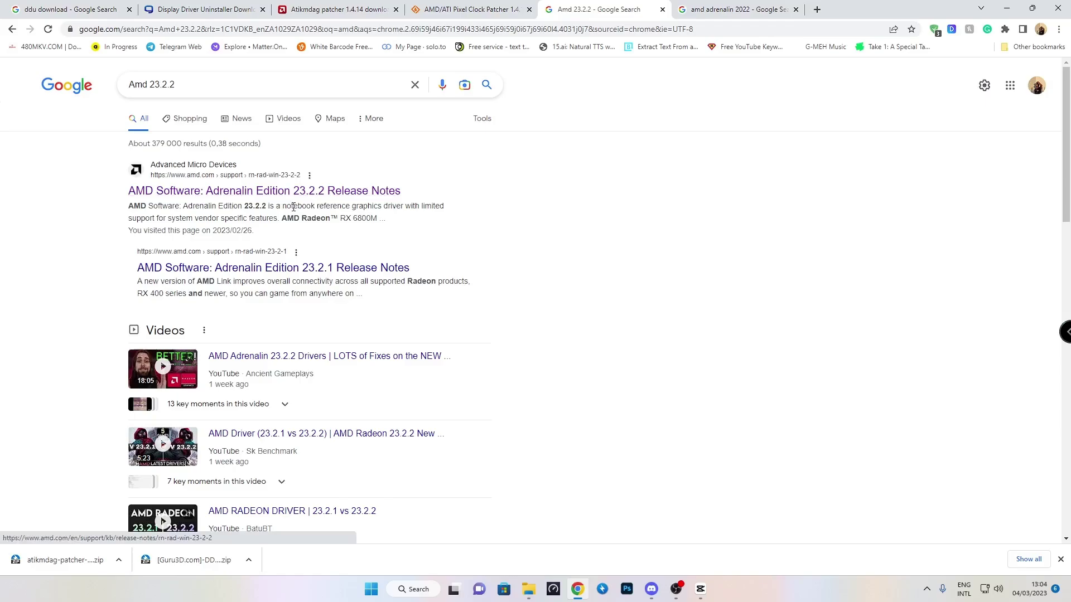
pyautogui.rightClick(358, 199)
pyautogui.click(358, 199)
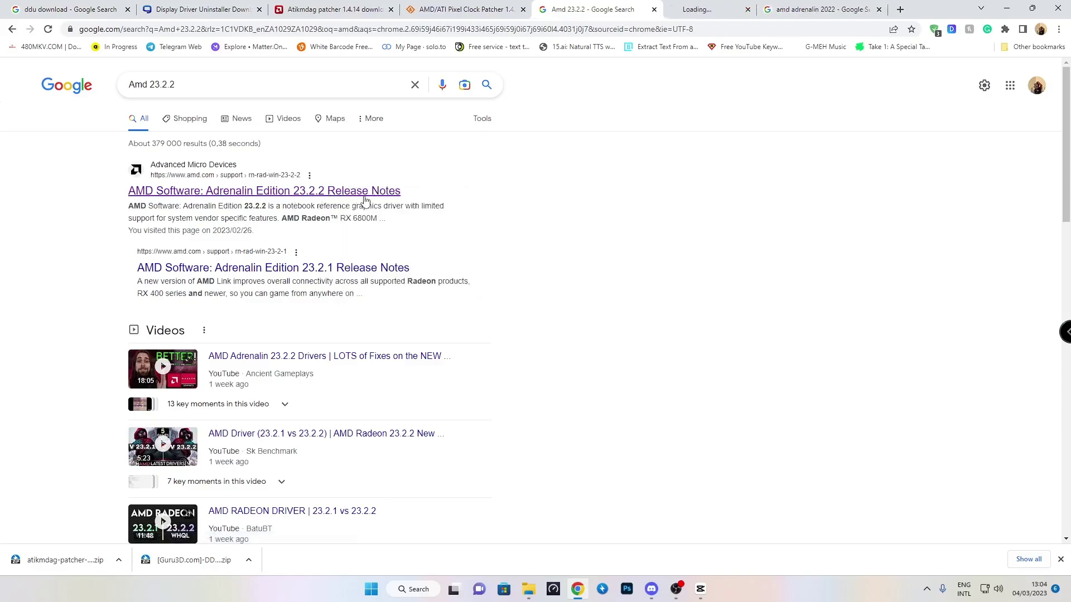
pyautogui.hotkey('ctrl', 'Tab')
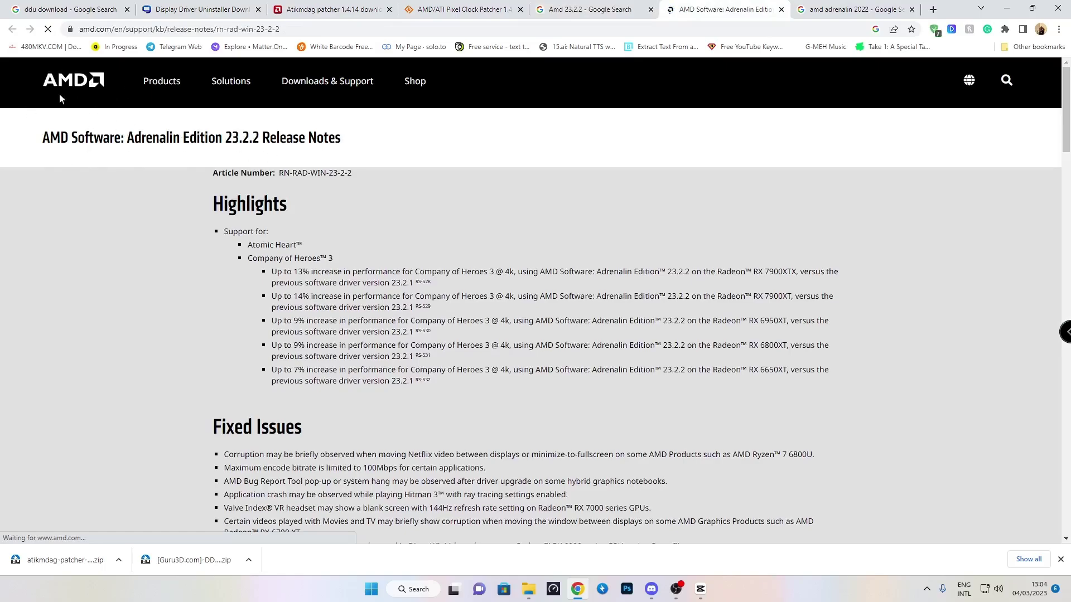
pyautogui.scroll(-1, 107, 107)
pyautogui.scroll(-2, 209, 143)
pyautogui.scroll(-3, 307, 178)
pyautogui.scroll(-1, 307, 178)
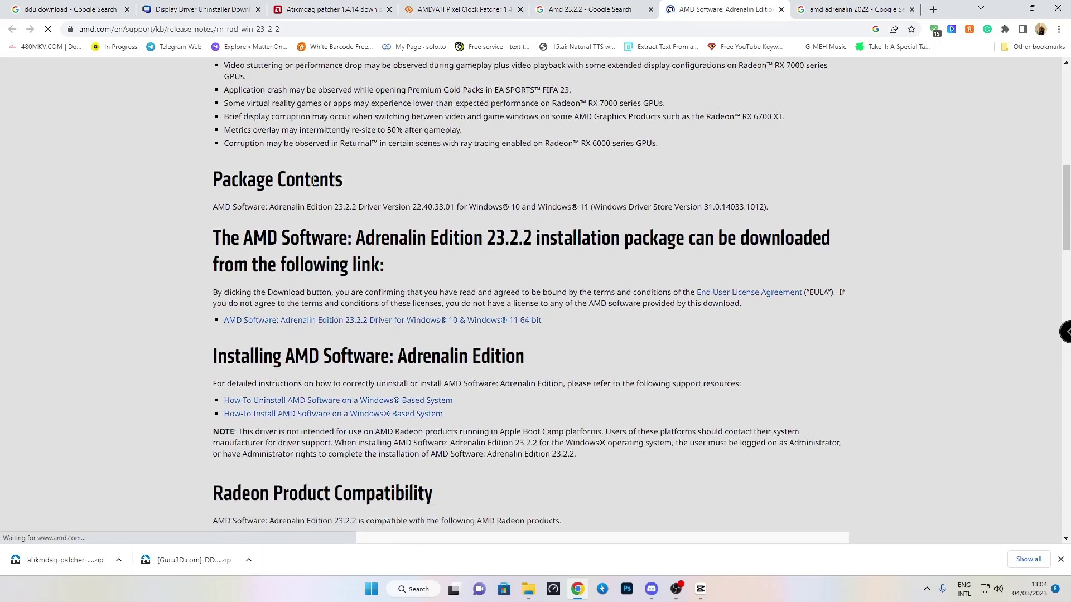
# Step: Reach the Windows 10/11 driver download link on the release notes page
pyautogui.rightClick(466, 327)
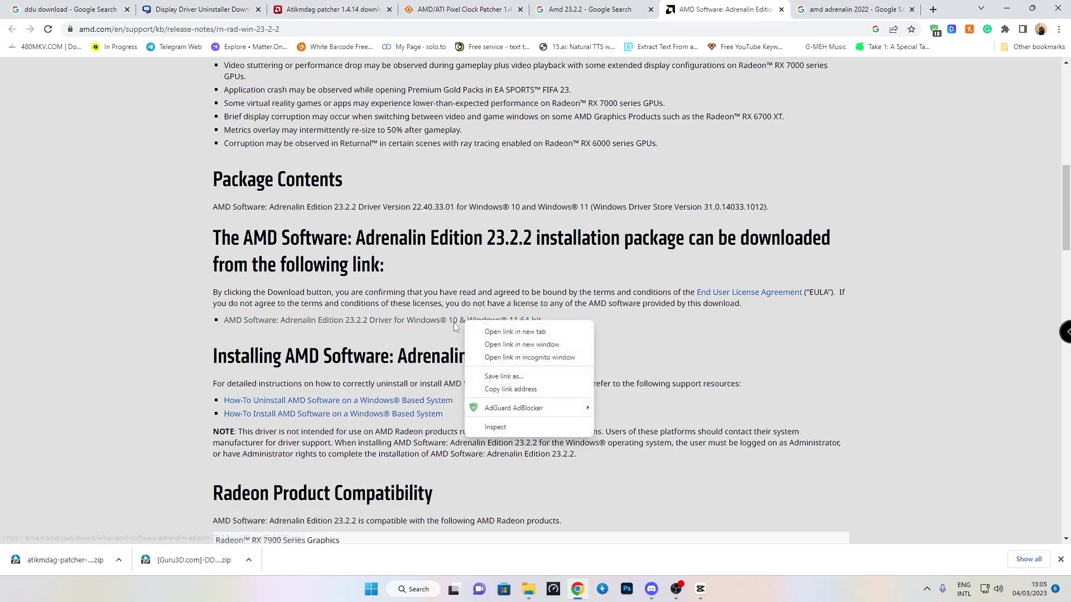
pyautogui.click(388, 330)
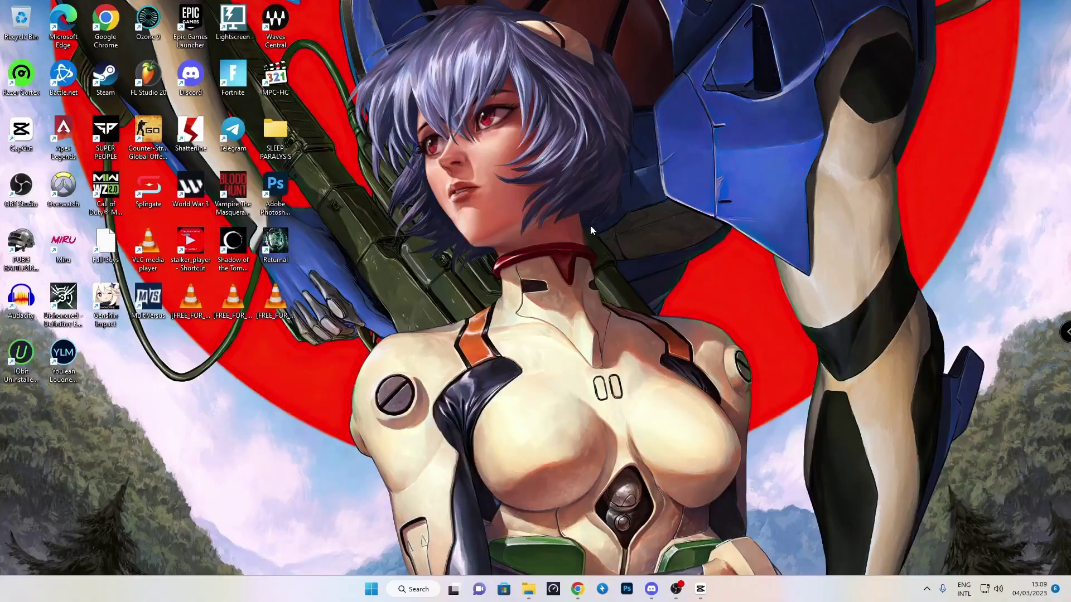
# Step: Search Windows for 'safemode' and open 'Change advanced start-up options'
pyautogui.click(413, 591)
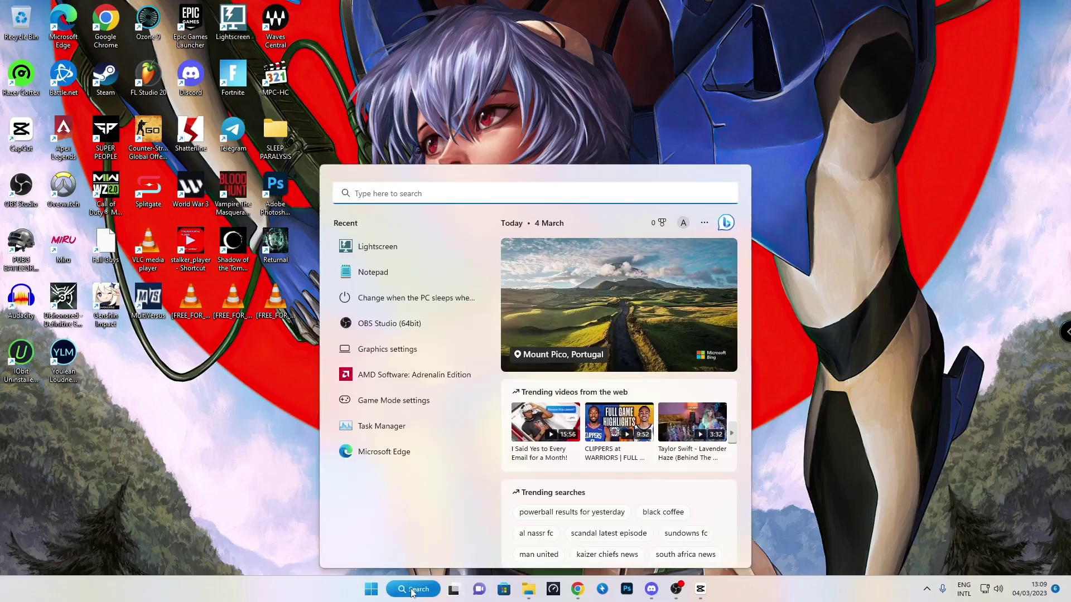
pyautogui.write('safe')
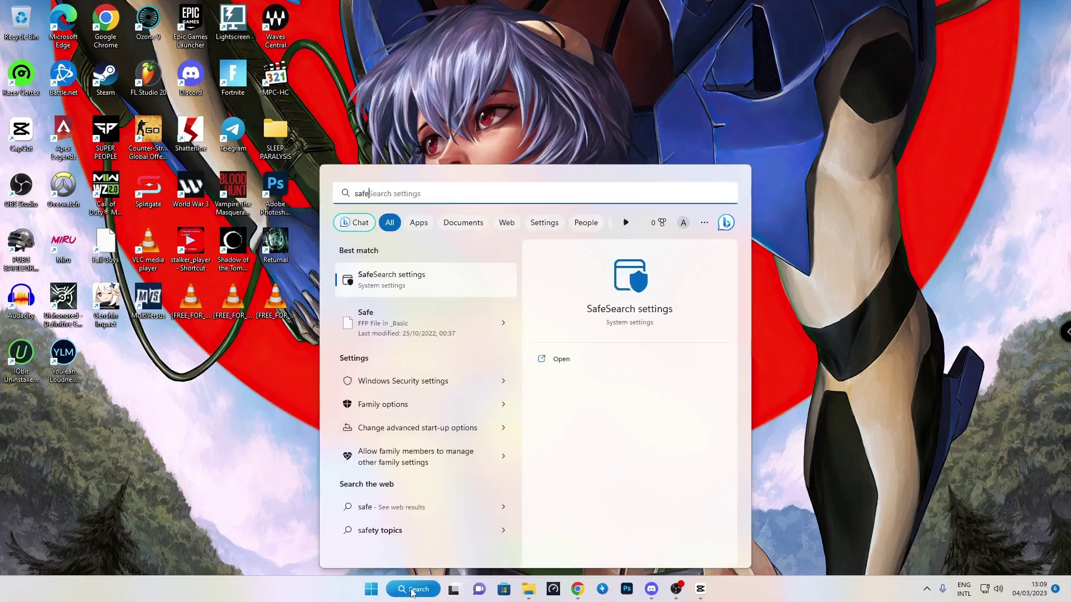
pyautogui.write('mode')
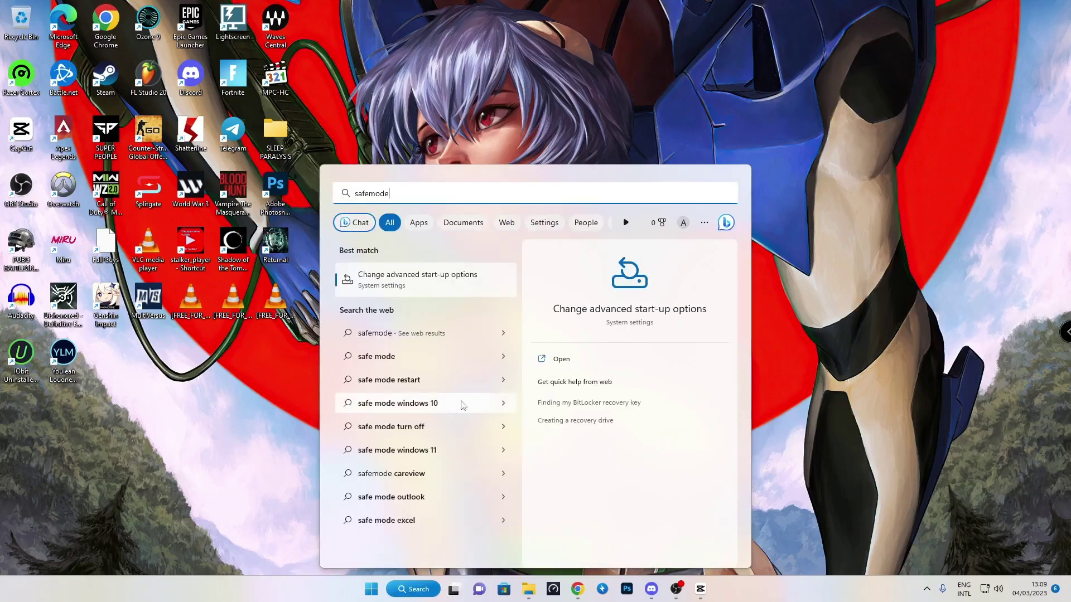
pyautogui.click(439, 276)
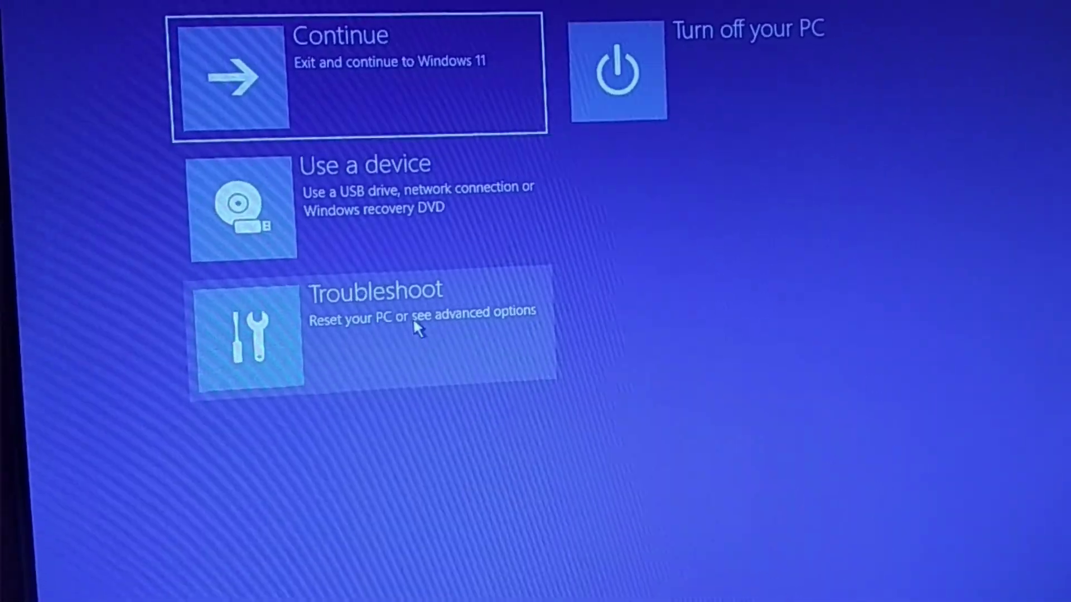
# Step: Navigate Troubleshoot > Advanced options > Start-up Settings in the recovery environment
pyautogui.click(418, 329)
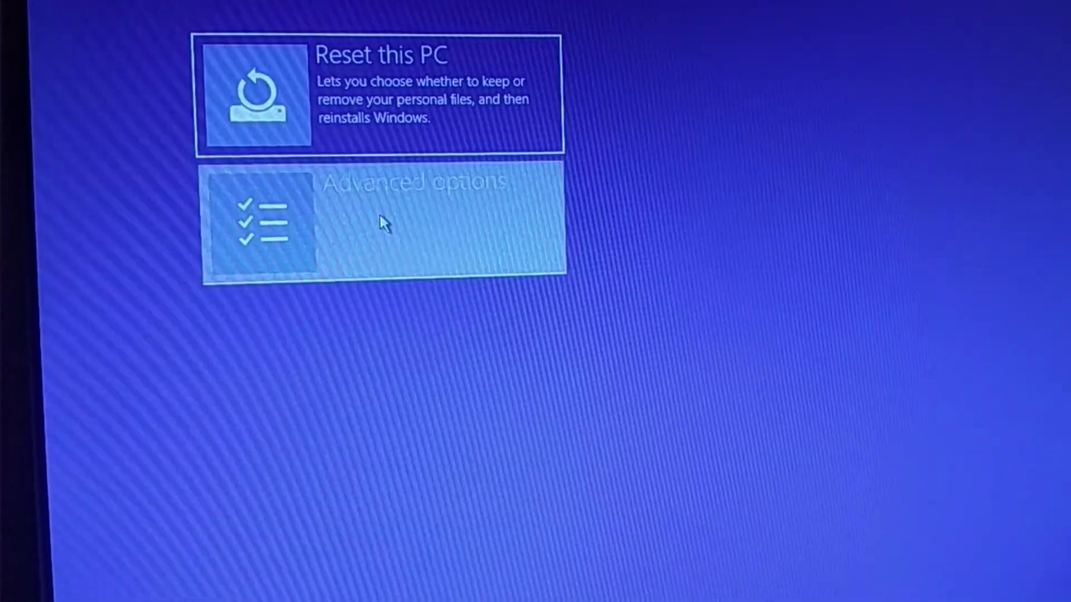
pyautogui.click(382, 223)
pyautogui.click(402, 219)
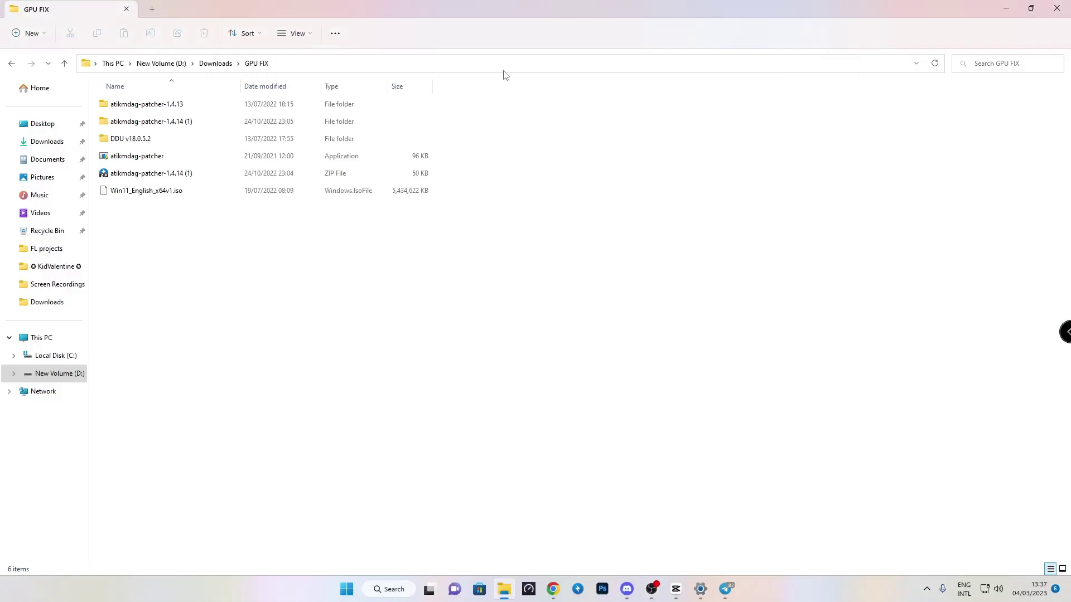
# Step: Launch DDU v18.0.5.2 from its folder and dismiss the update, support and safe-mode warnings
pyautogui.doubleClick(138, 139)
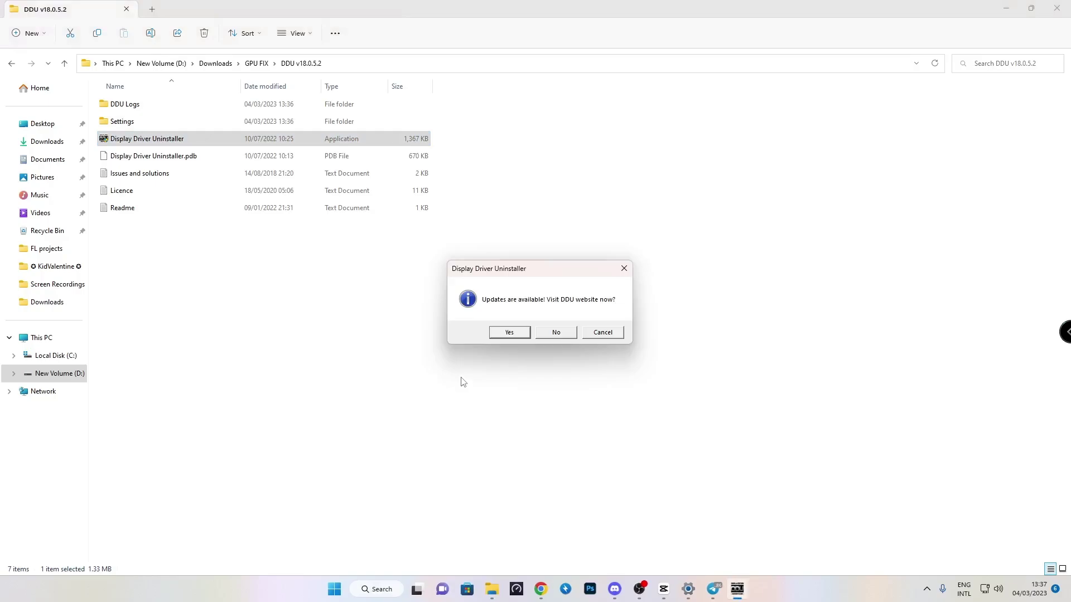
pyautogui.click(555, 335)
pyautogui.click(612, 333)
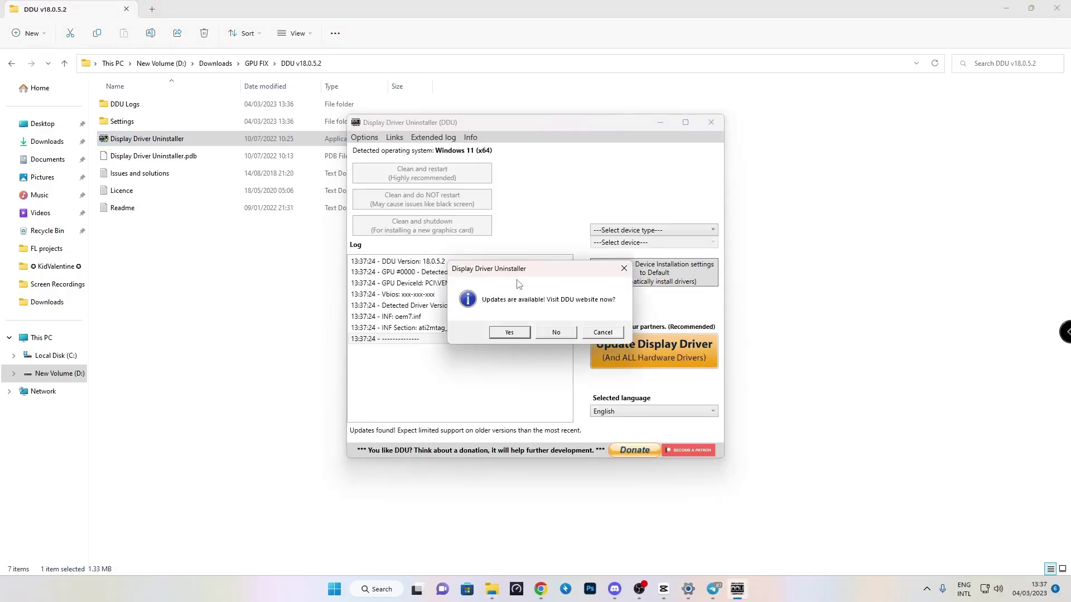
pyautogui.click(550, 337)
pyautogui.click(618, 333)
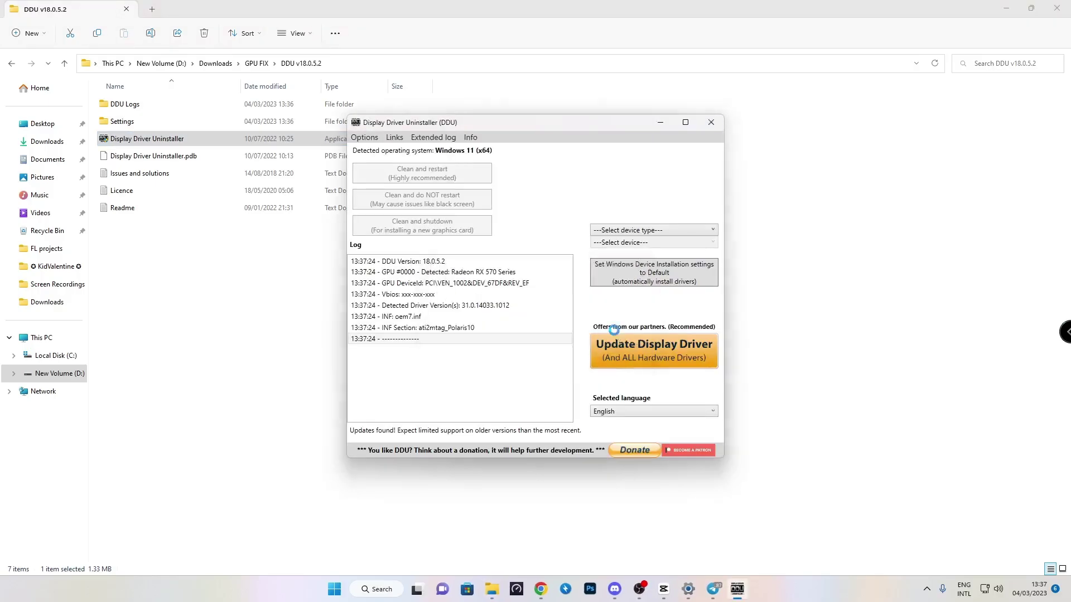
pyautogui.click(629, 335)
# Step: Choose GPU as the device type for DDU to clean
pyautogui.click(653, 232)
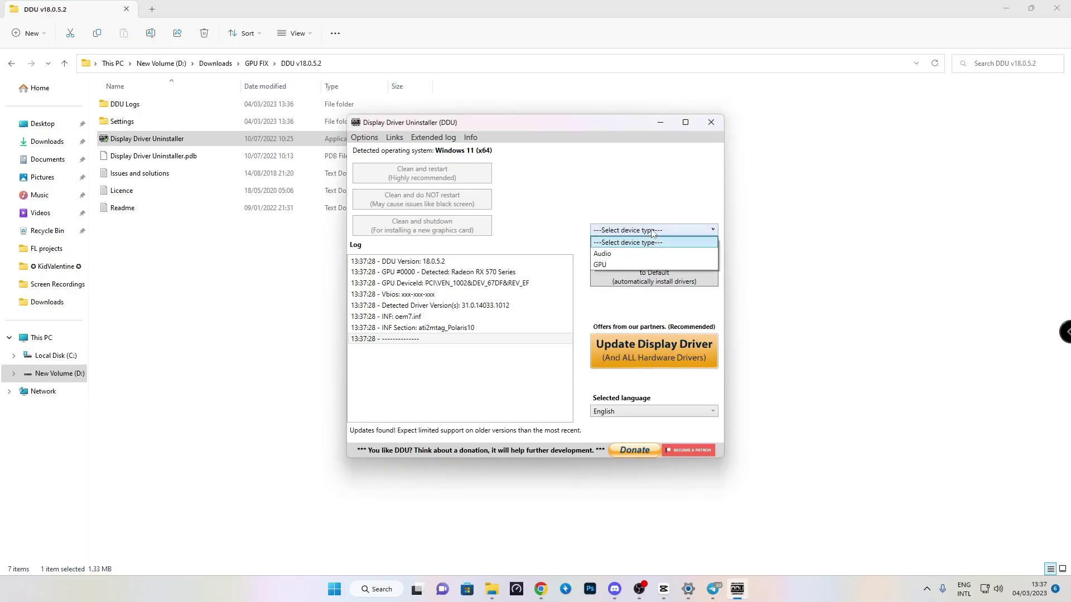
pyautogui.click(621, 266)
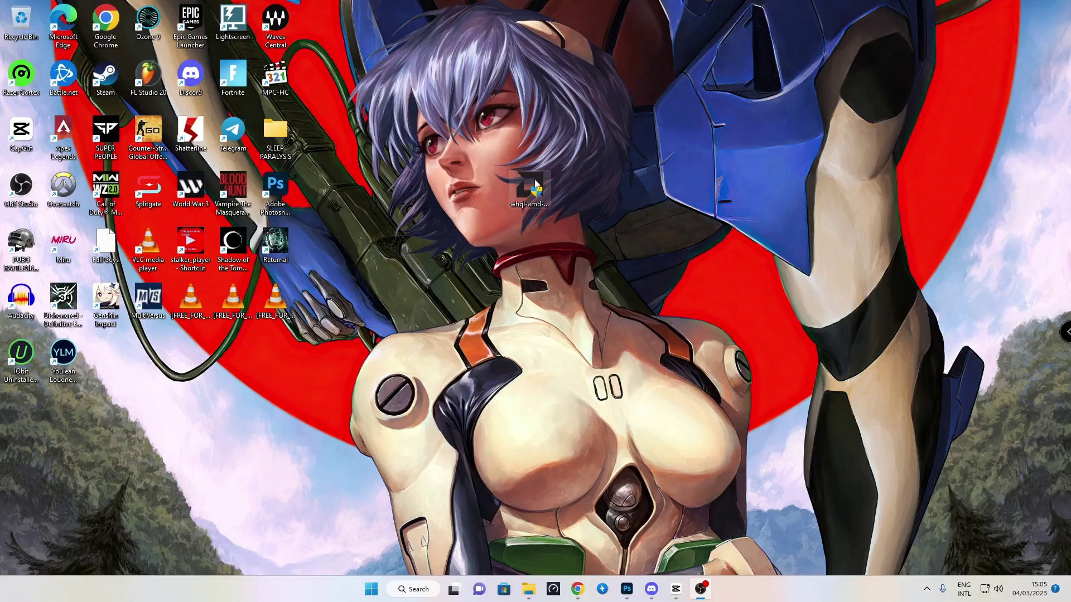
# Step: Run atikmdag-patcher, answer No to 'Restore from backup?', and close the GPU FIX folder
pyautogui.moveTo(536, 186); pyautogui.dragTo(535, 251)
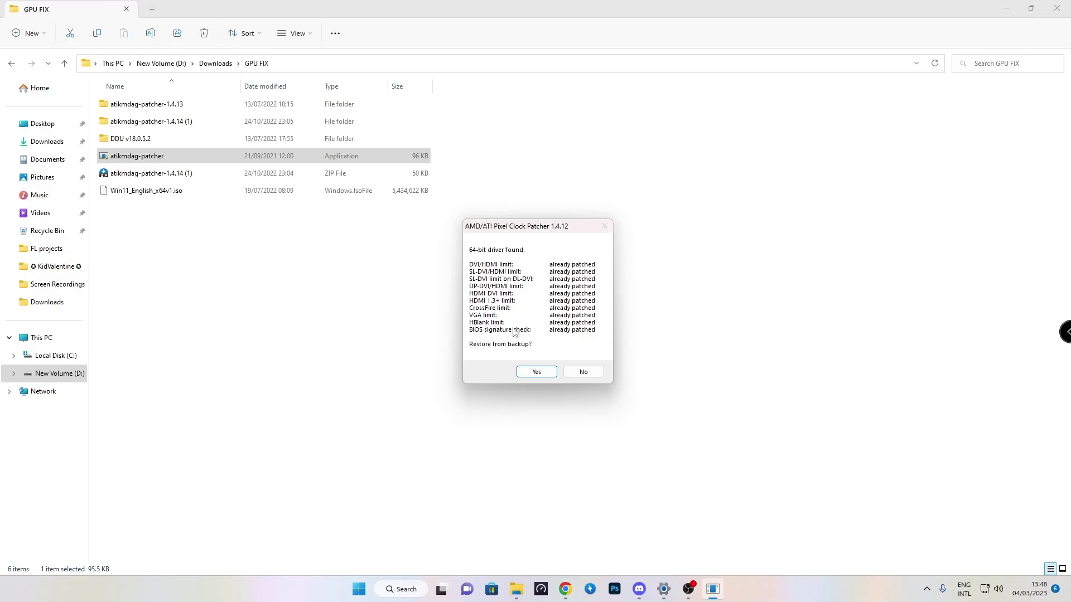
pyautogui.click(582, 372)
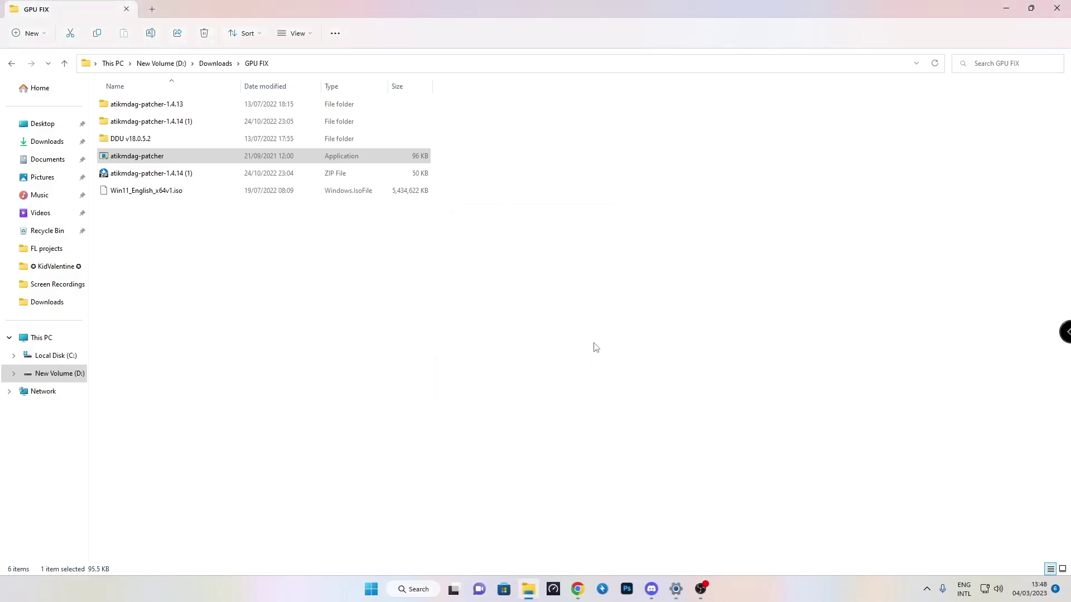
pyautogui.click(1056, 11)
# Step: Launch AMD Software: Adrenalin Edition from the desktop menu and reposition its window
pyautogui.rightClick(594, 222)
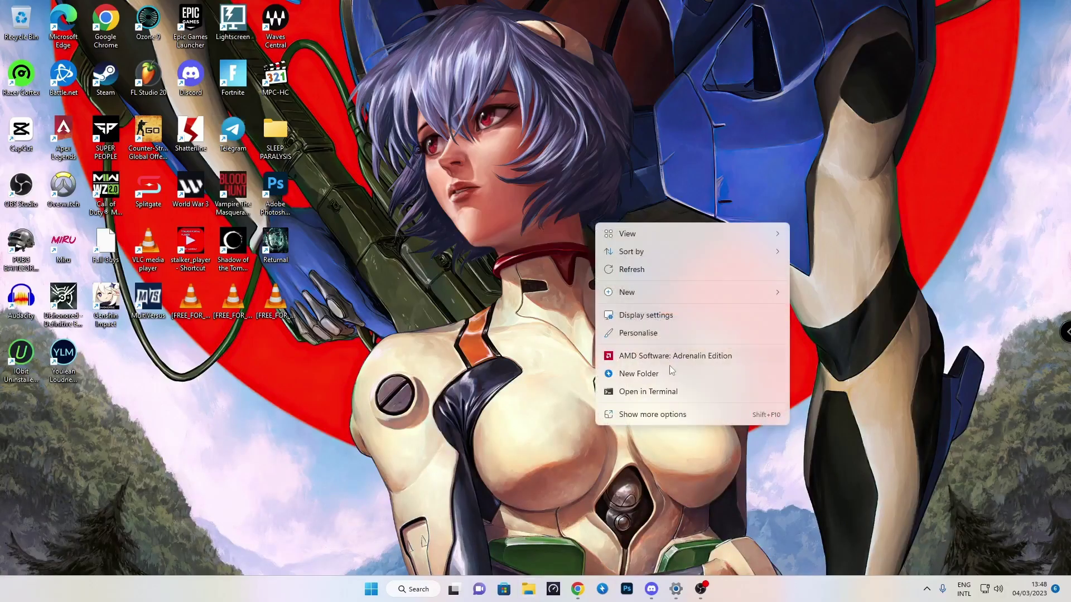
pyautogui.click(694, 359)
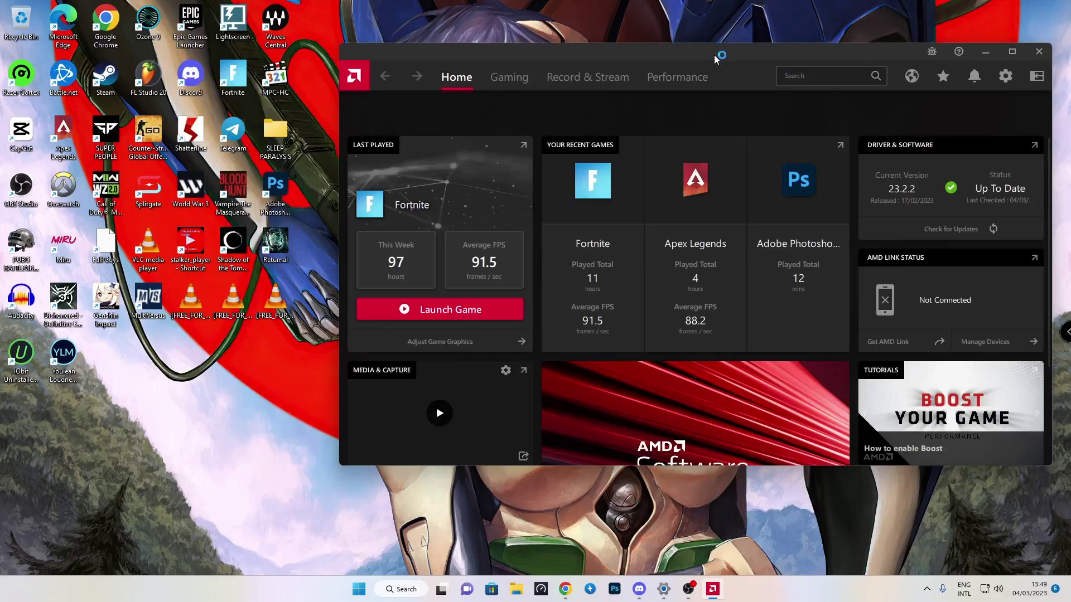
pyautogui.moveTo(720, 52)
pyautogui.mouseDown()
pyautogui.moveTo(523, 89)
pyautogui.moveTo(586, 77)
pyautogui.mouseUp()
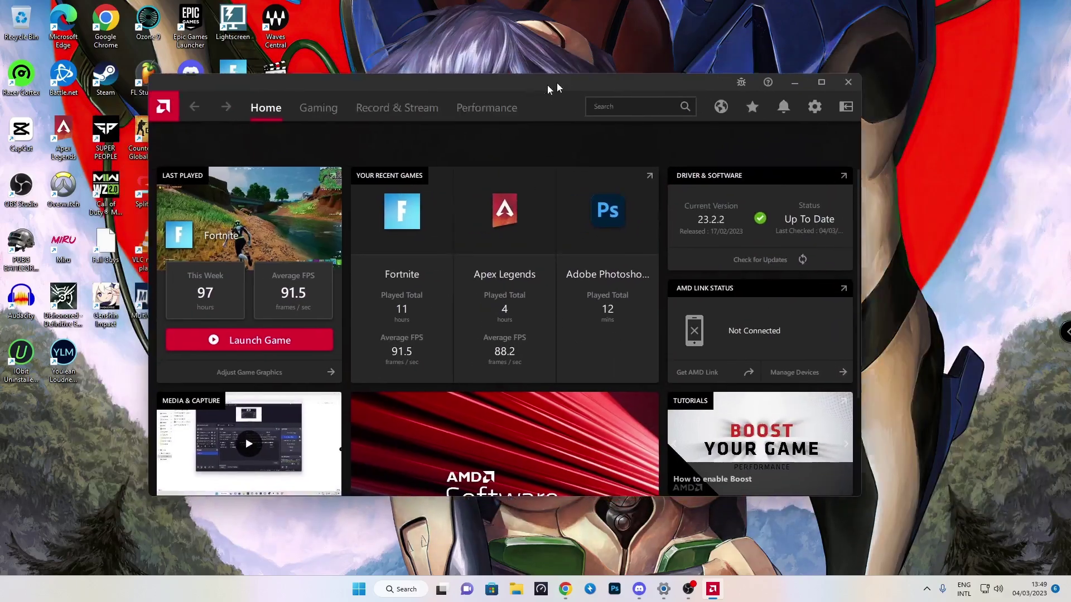